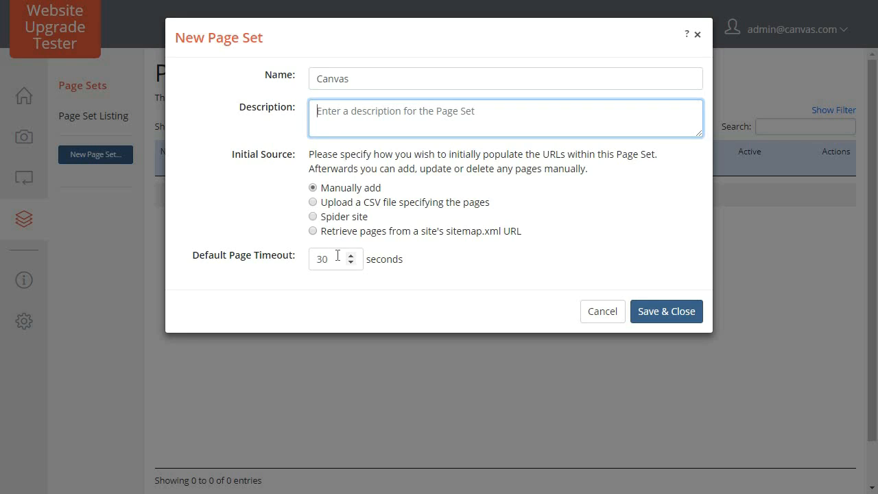
# Choose a CSV file upload as the page set's initial source and open the sample CSV file for reference
pyautogui.click(337, 256)
pyautogui.click(425, 261)
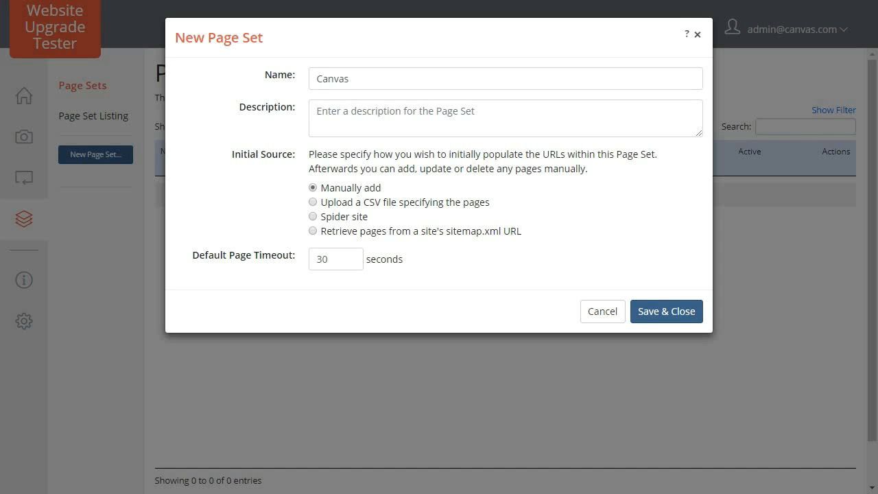
pyautogui.click(313, 202)
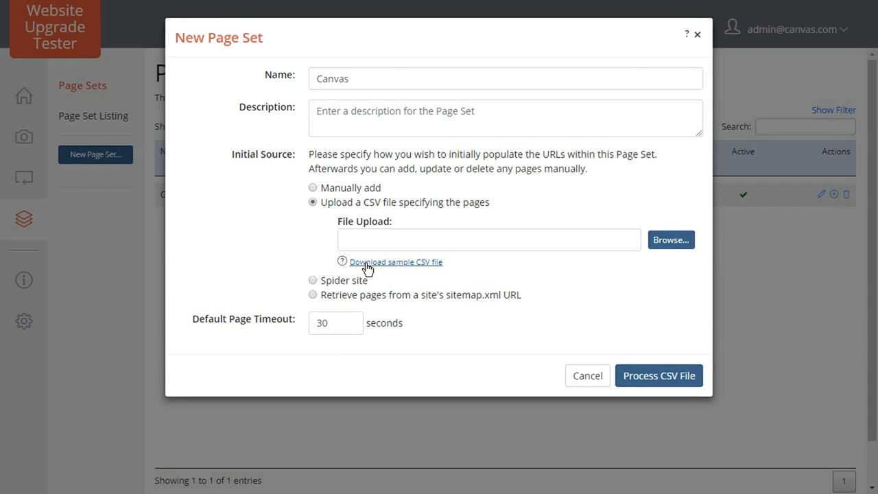
pyautogui.click(367, 264)
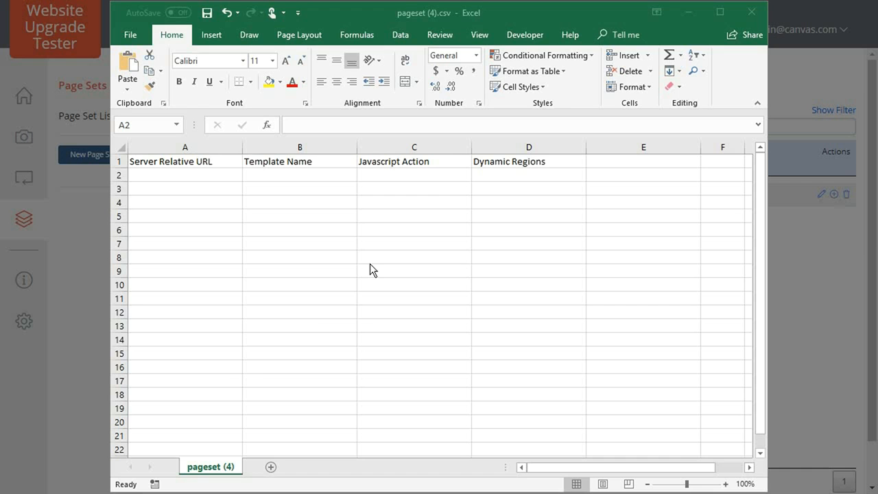
pyautogui.hotkey('alt', 'Tab')
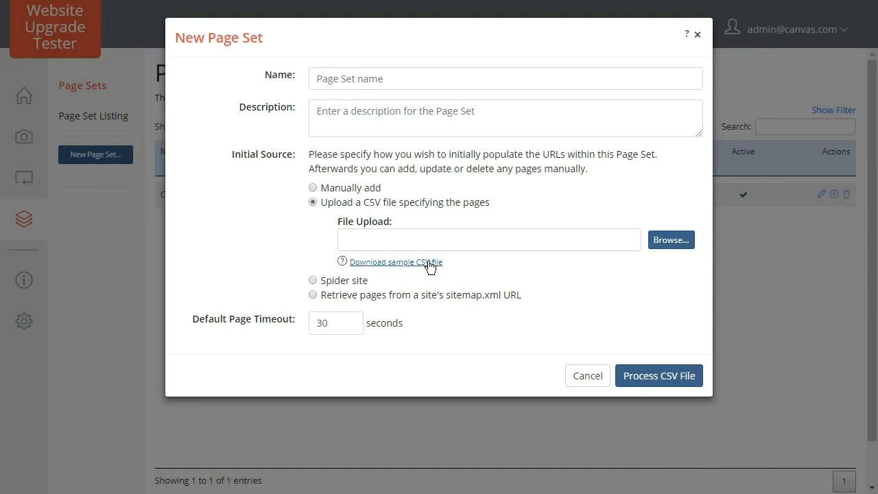
# Upload c:\temp\canvas-pageset.csv and process it to import the pages of the Canvas page set
pyautogui.click(658, 243)
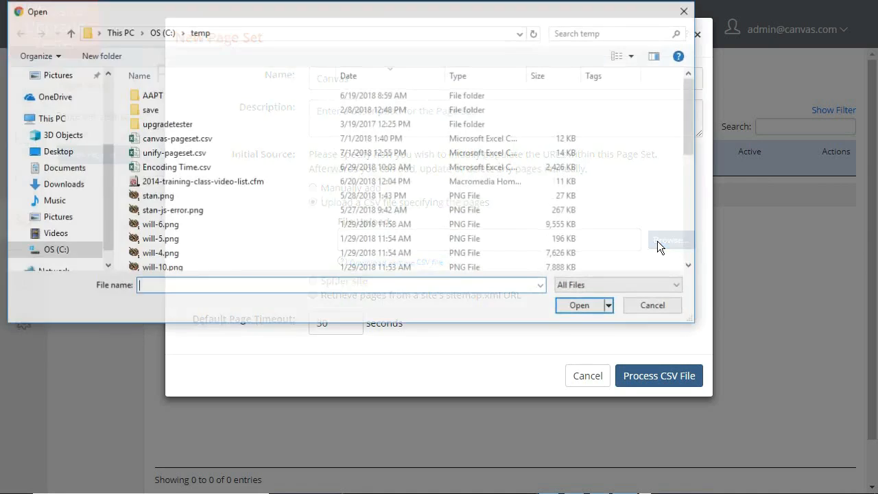
pyautogui.write('c:\\temp\\canvas-pageset.csv')
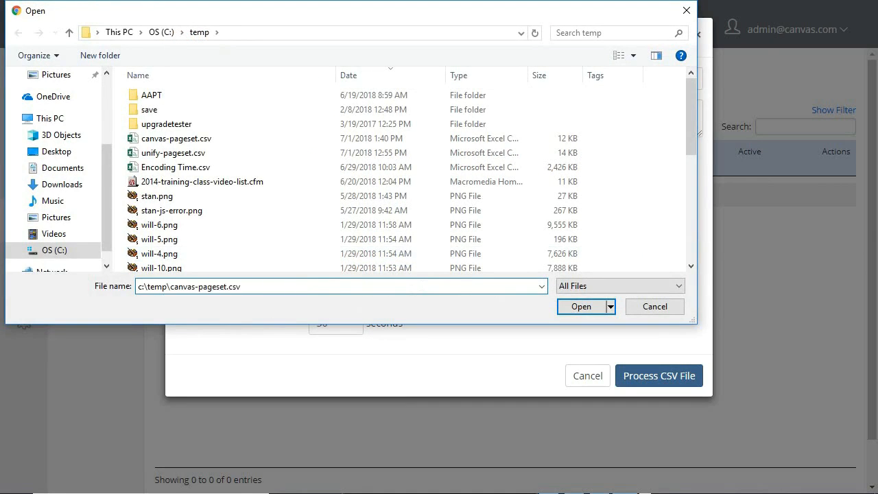
pyautogui.click(572, 304)
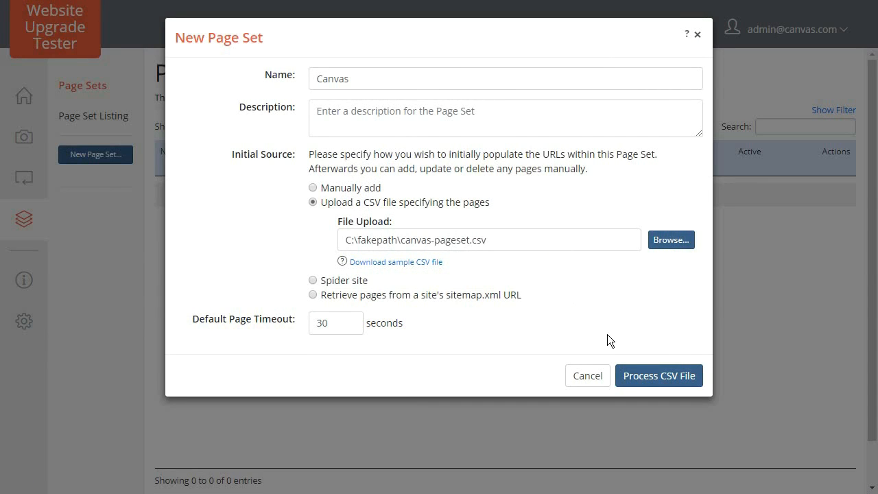
pyautogui.click(652, 376)
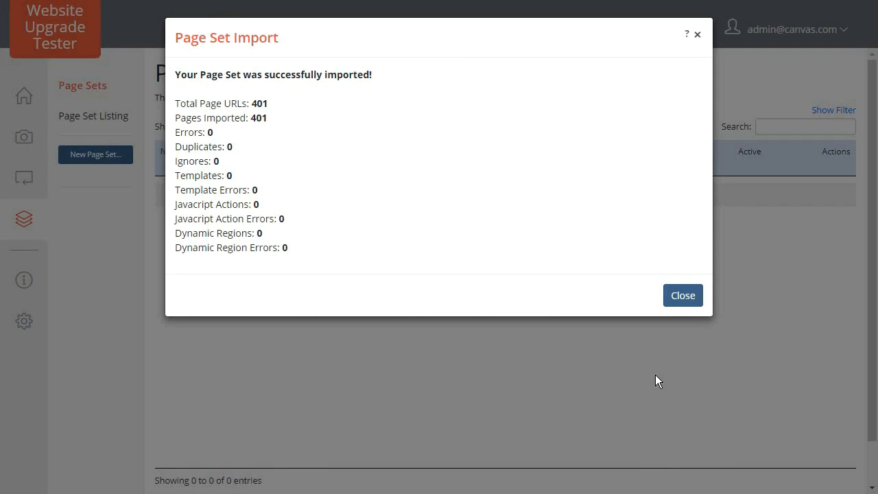
pyautogui.click(682, 297)
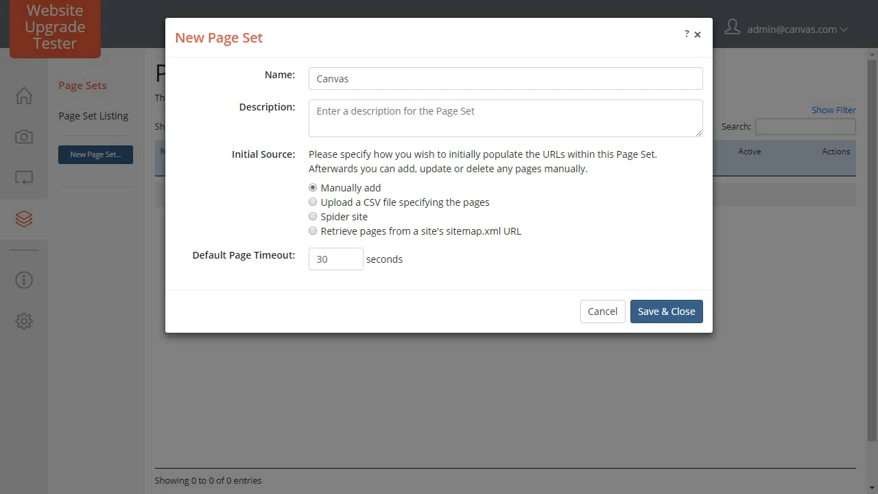
# Choose Spider site as the initial source and review its settings from the root URL through the maximum pages
pyautogui.click(326, 218)
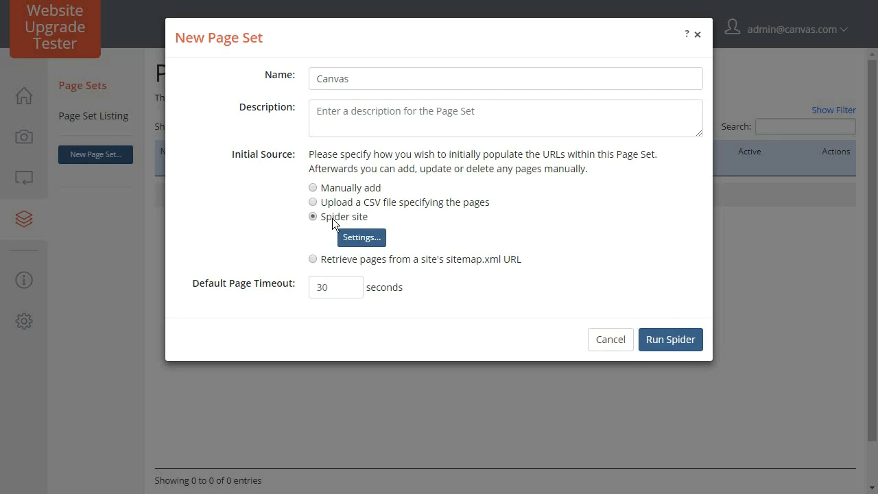
pyautogui.click(362, 237)
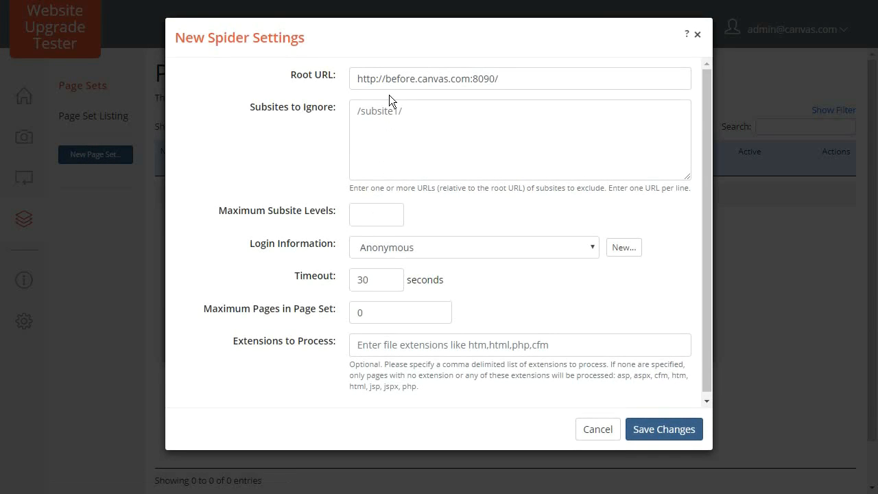
pyautogui.click(388, 79)
pyautogui.click(387, 117)
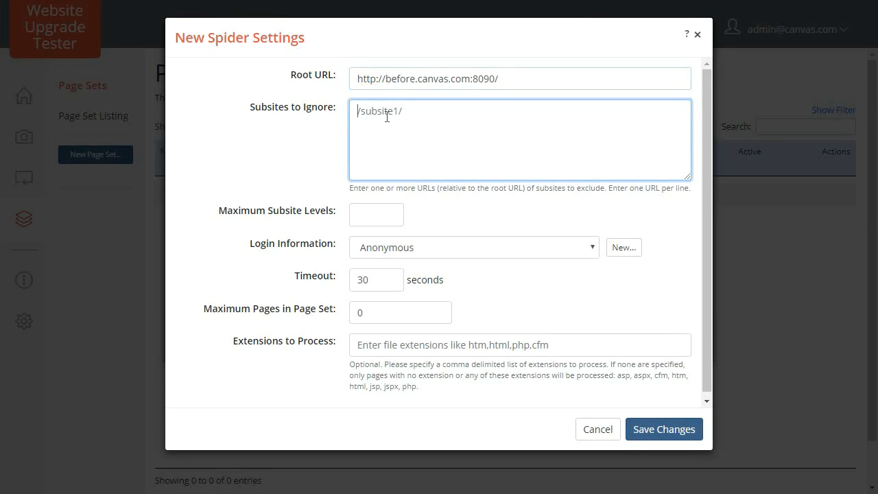
pyautogui.click(375, 213)
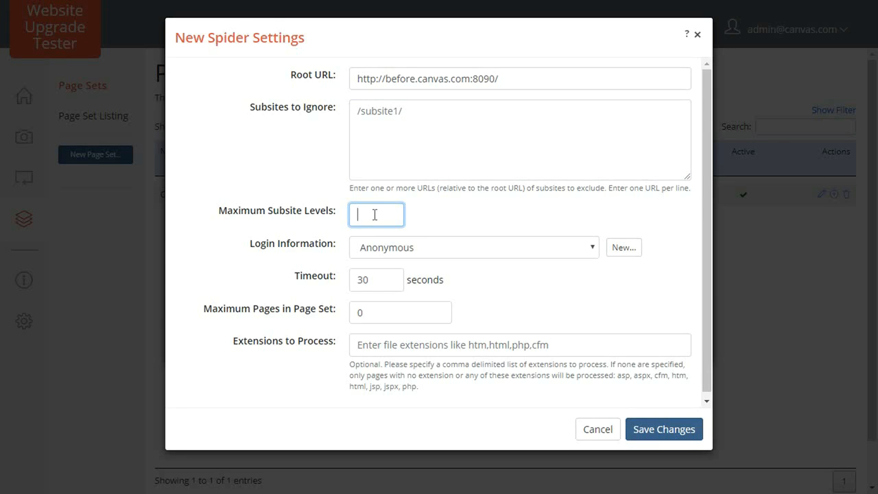
pyautogui.press('Tab')
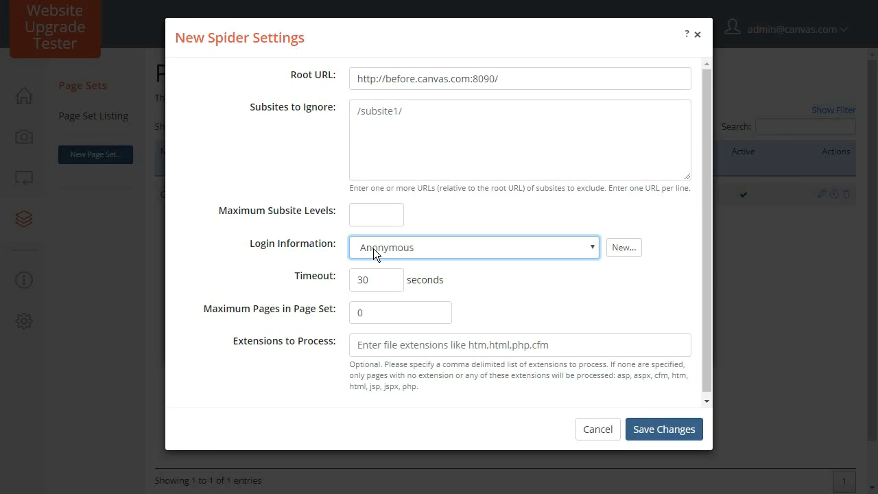
pyautogui.press('Tab')
pyautogui.click(378, 283)
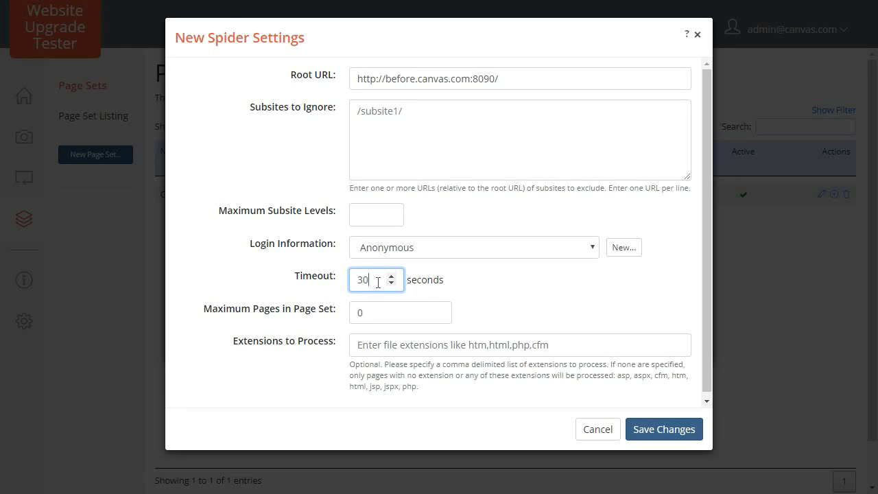
pyautogui.click(377, 313)
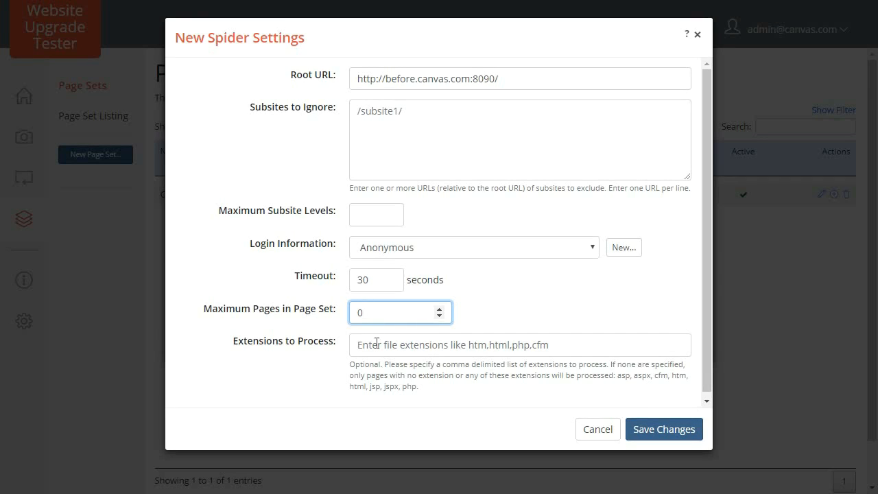
# Save the spider settings with html as the extension to process, and run the spider
pyautogui.click(376, 345)
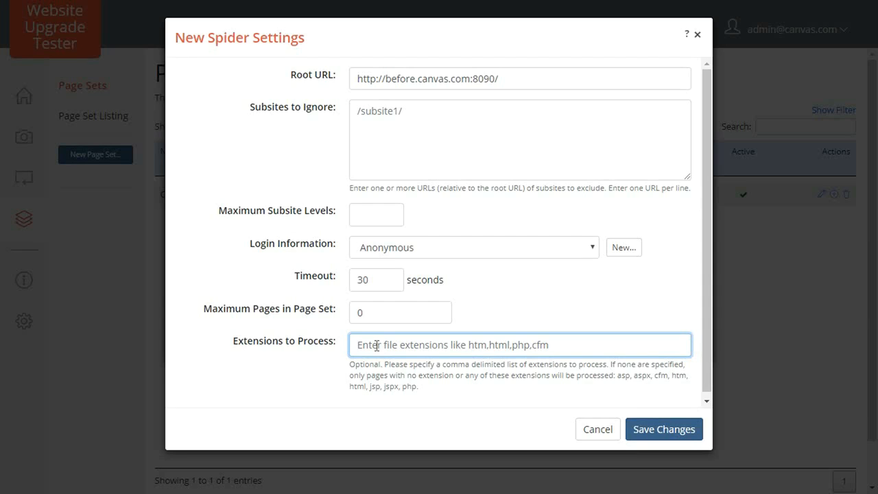
pyautogui.write('htm')
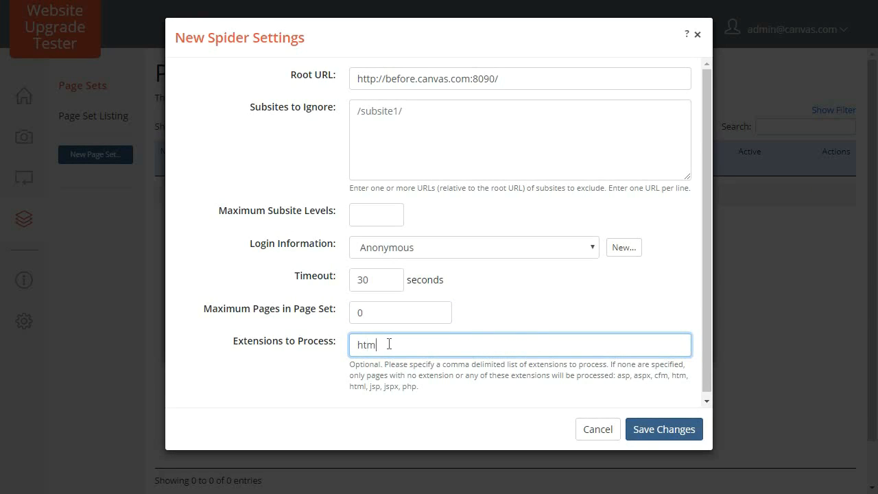
pyautogui.write('l')
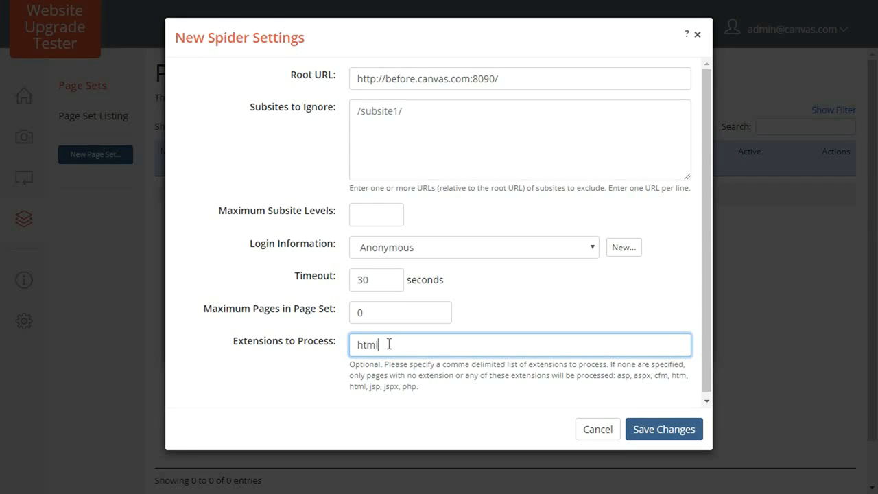
pyautogui.click(654, 429)
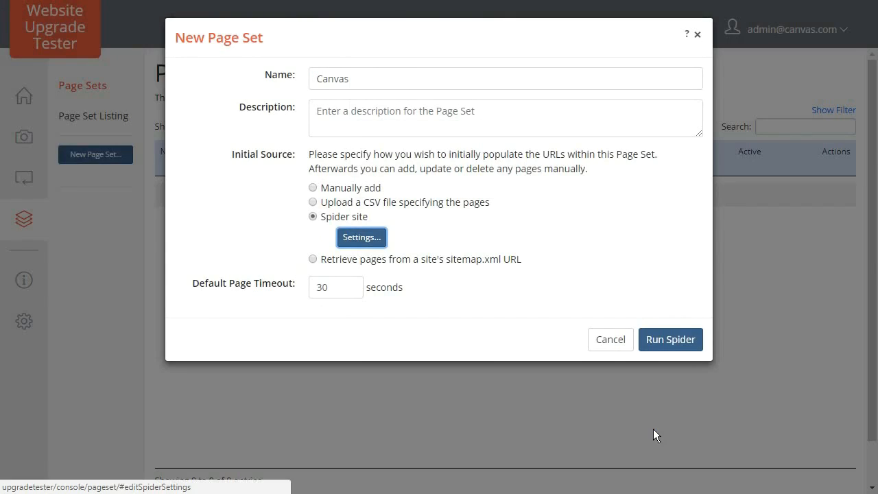
pyautogui.click(654, 340)
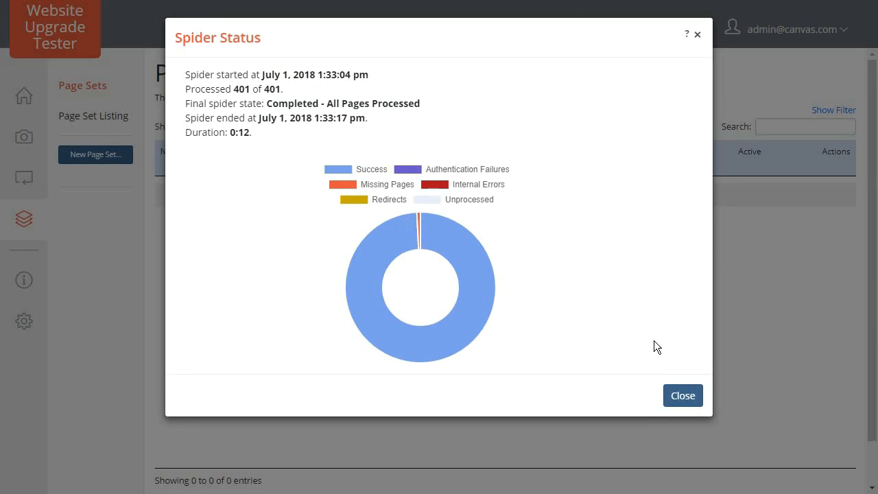
pyautogui.click(675, 390)
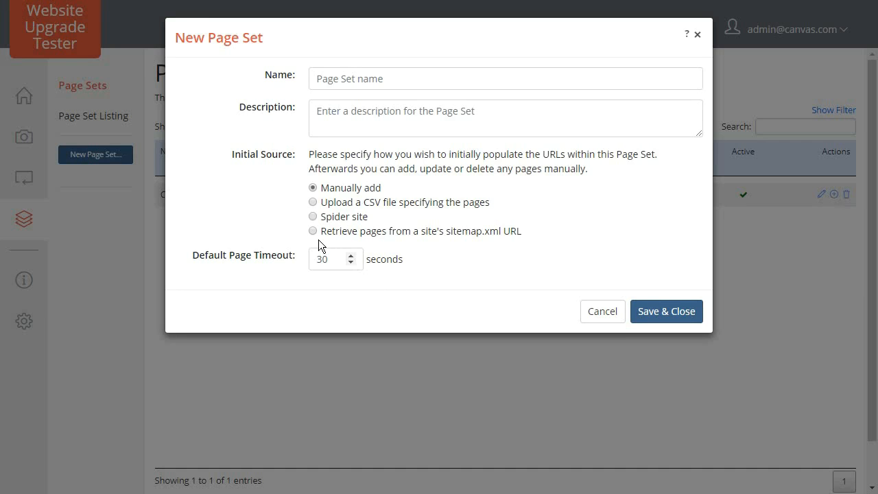
pyautogui.click(313, 231)
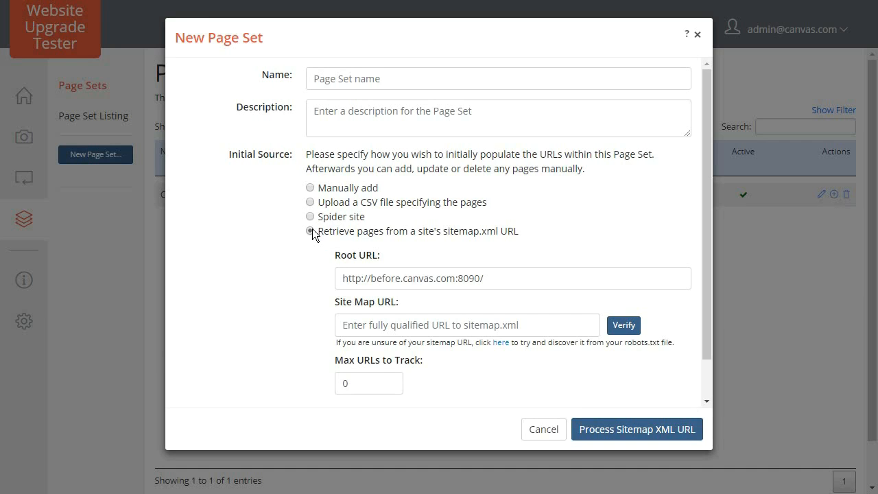
pyautogui.click(497, 280)
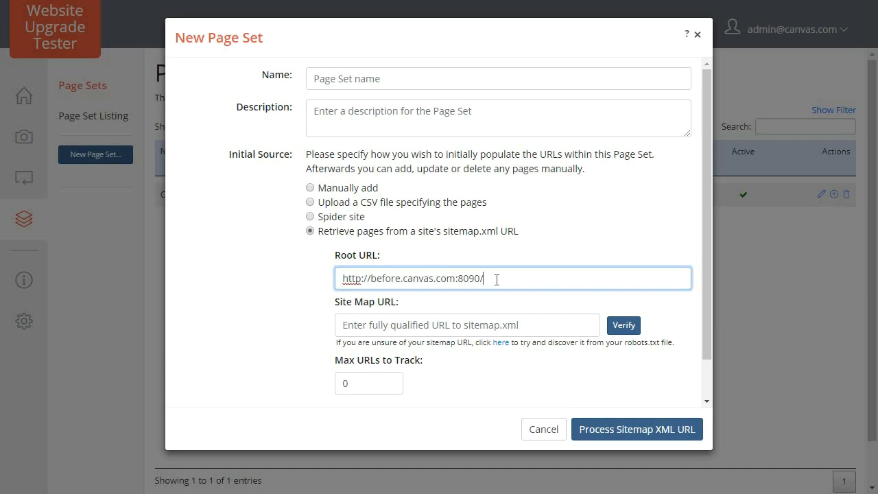
pyautogui.click(495, 327)
pyautogui.write('http://before.canvas.com:8090/sitemap-1.xml')
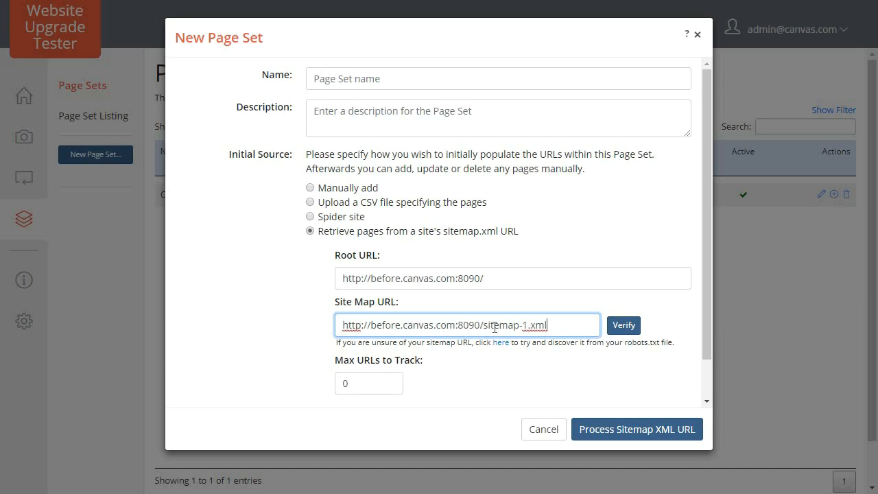
pyautogui.click(619, 328)
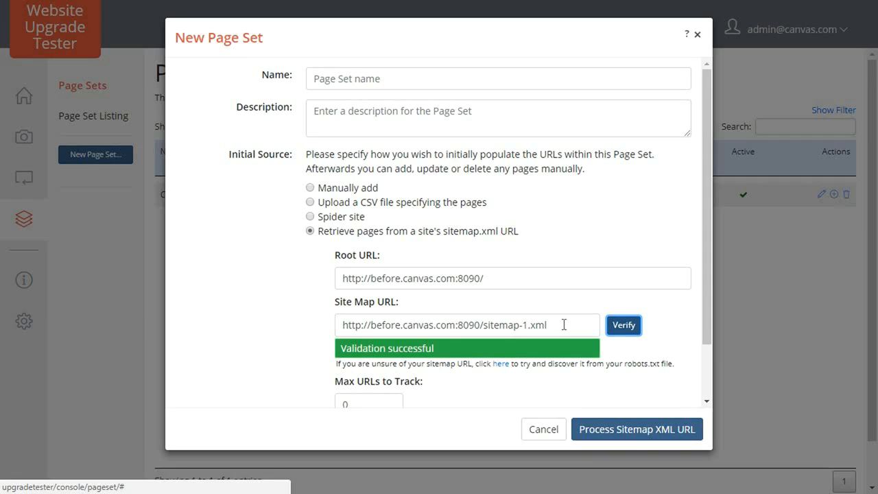
# Replace the typed site map URL with sitemap-1.xml as discovered from the site's robots.txt file
pyautogui.moveTo(542, 325); pyautogui.dragTo(326, 322)
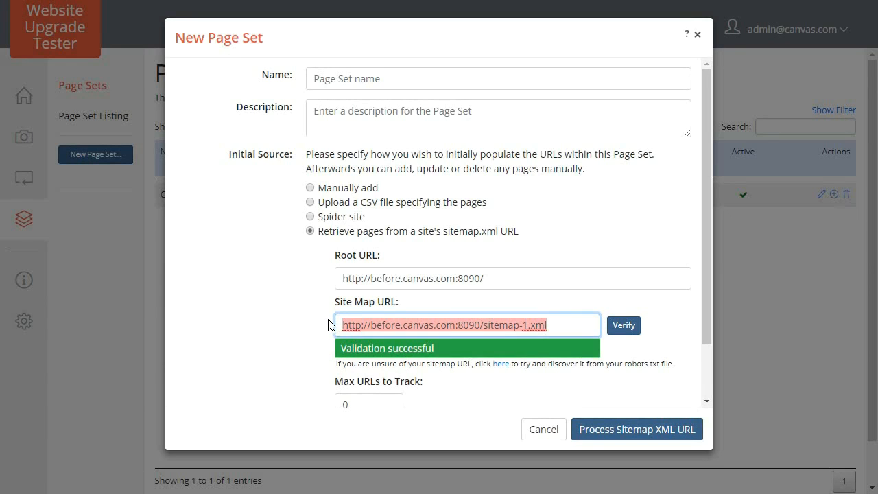
pyautogui.press('BackSpace')
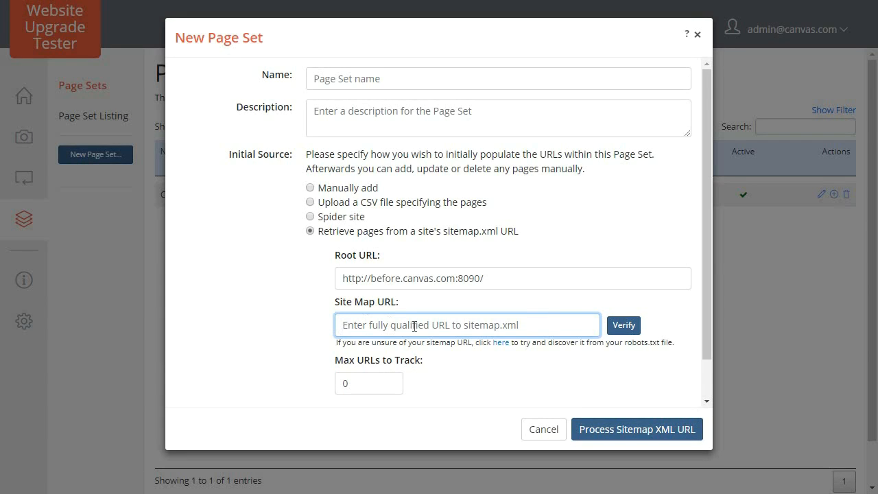
pyautogui.click(499, 342)
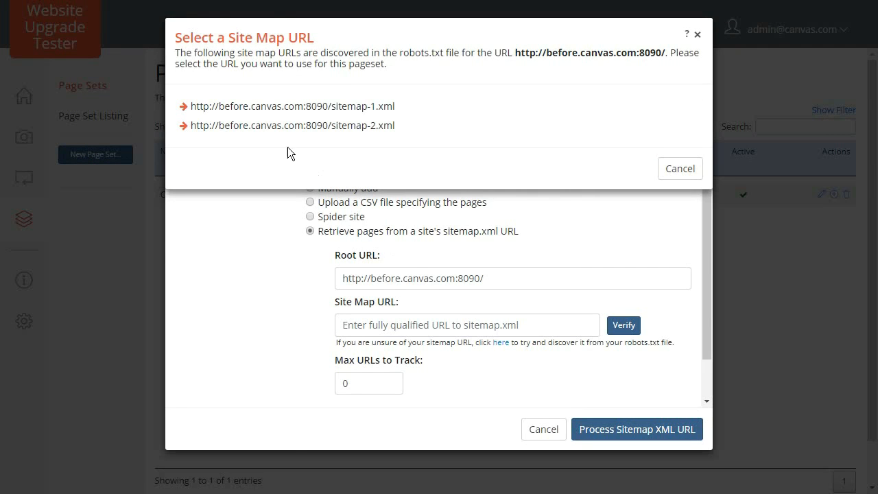
pyautogui.click(184, 107)
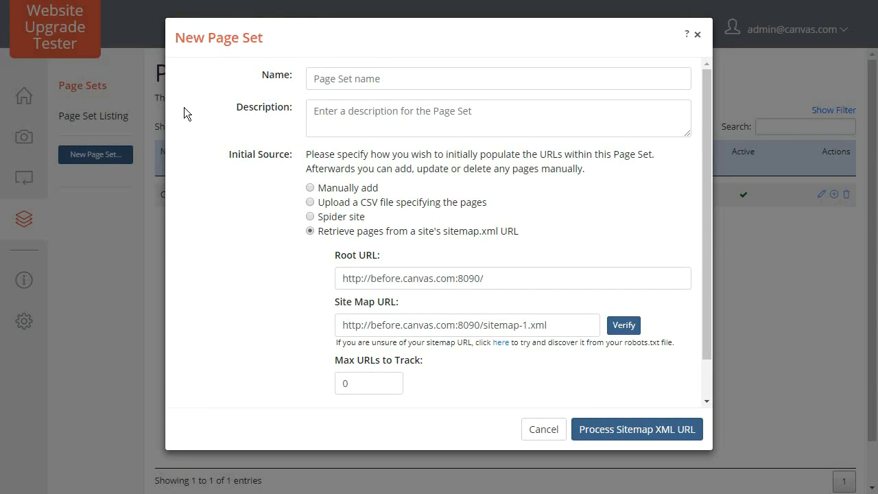
# Process the sitemap XML URL to import its pages, and dismiss the import summary
pyautogui.click(363, 384)
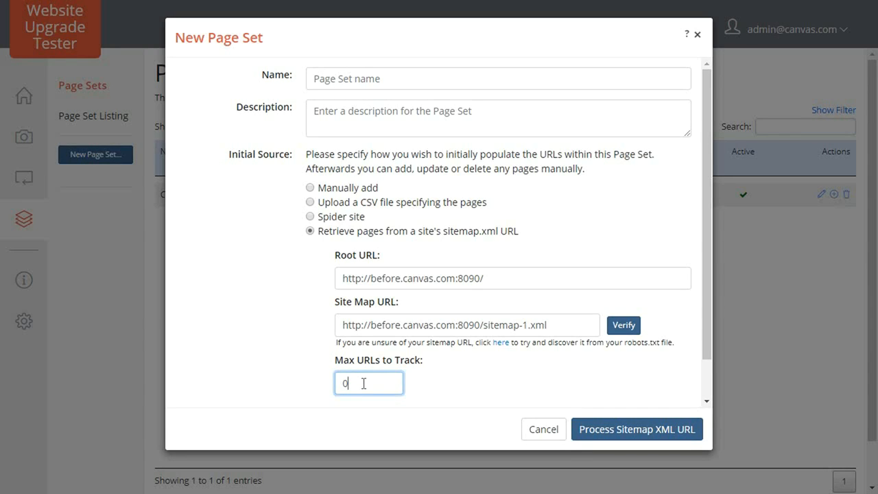
pyautogui.click(630, 432)
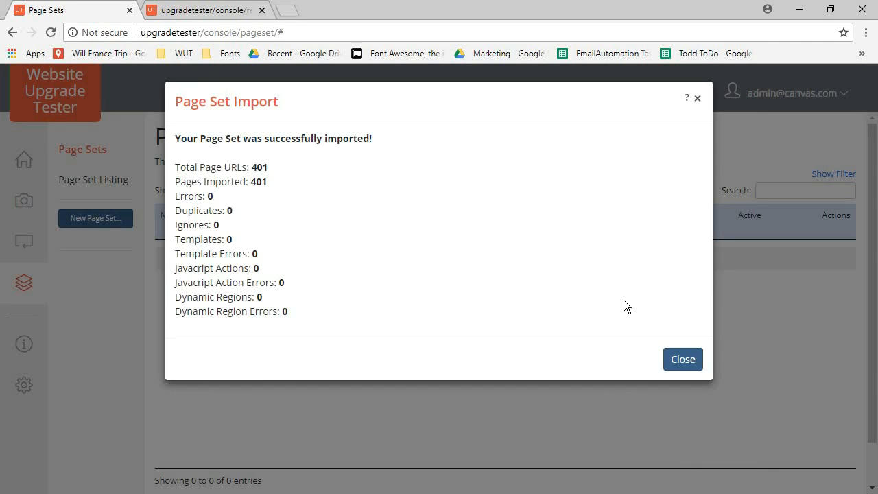
pyautogui.click(682, 361)
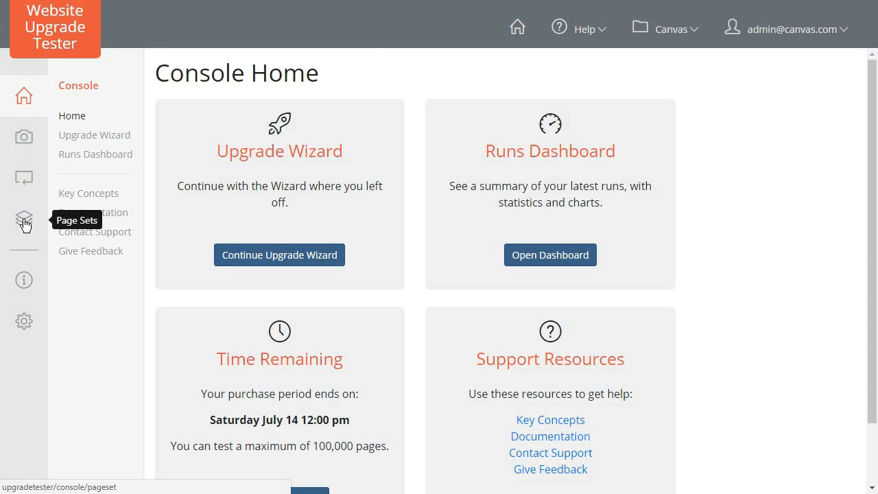
# Open the page set listing and display the member pages of the Canvas page set
pyautogui.click(23, 219)
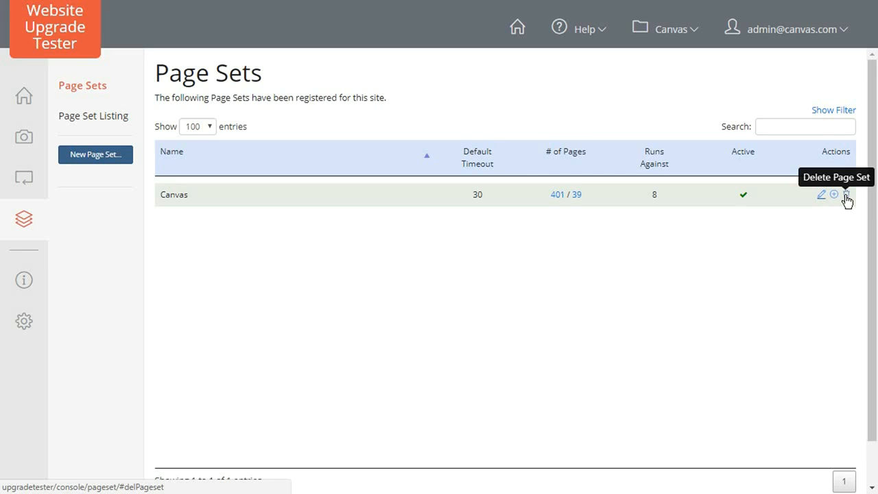
pyautogui.click(555, 195)
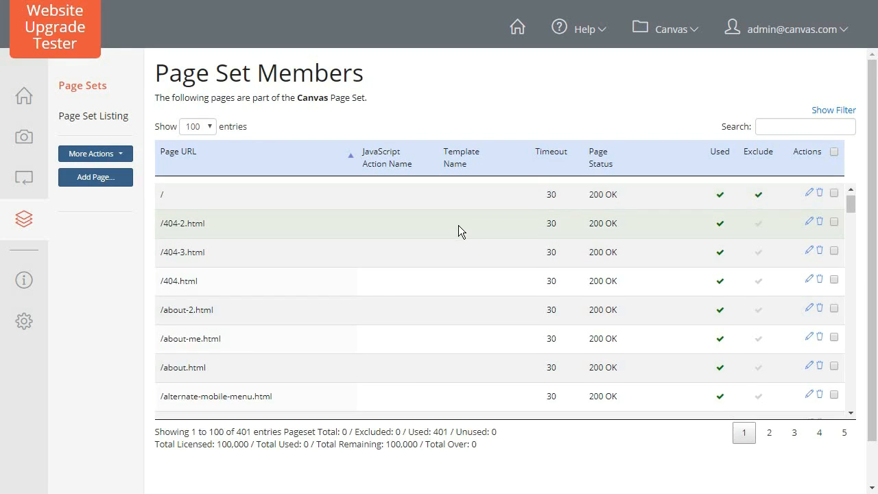
# Look through the page URLs and statuses of the Canvas page set members and check the entries-per-page choices
pyautogui.scroll(-9, 458, 225)
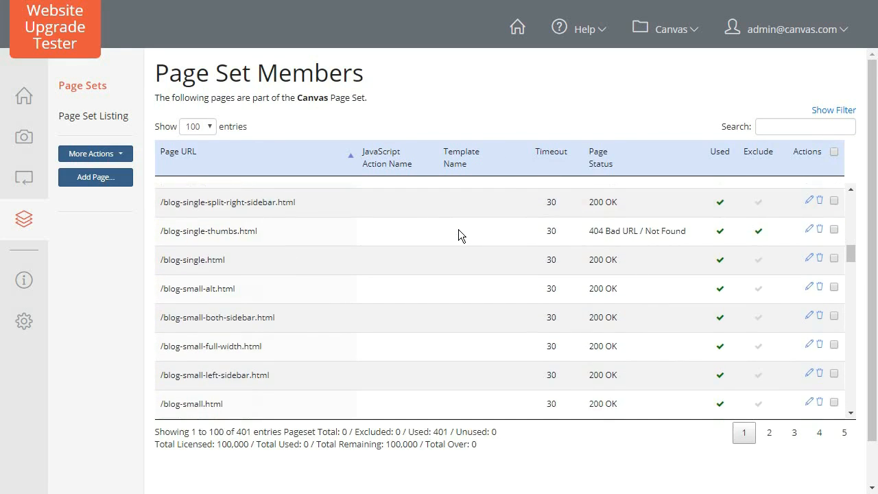
pyautogui.scroll(10, 459, 229)
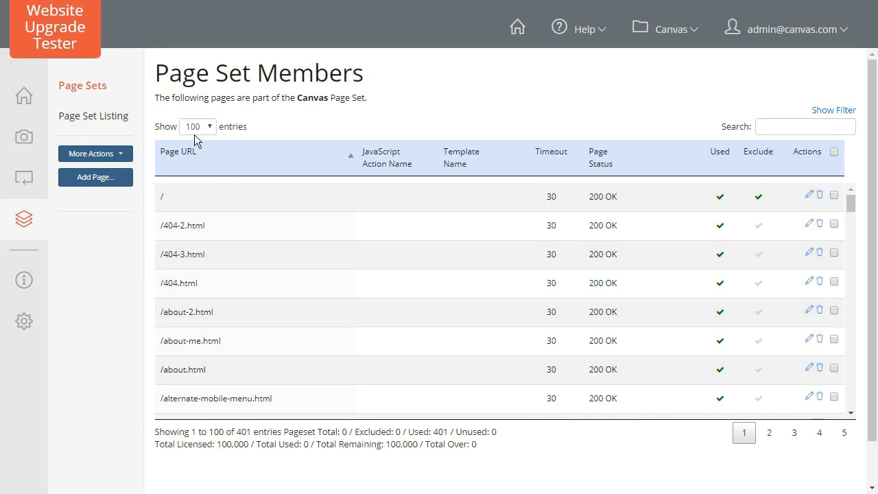
pyautogui.click(190, 127)
pyautogui.click(189, 126)
# Show the member filter options and search the page set members for /about
pyautogui.click(820, 111)
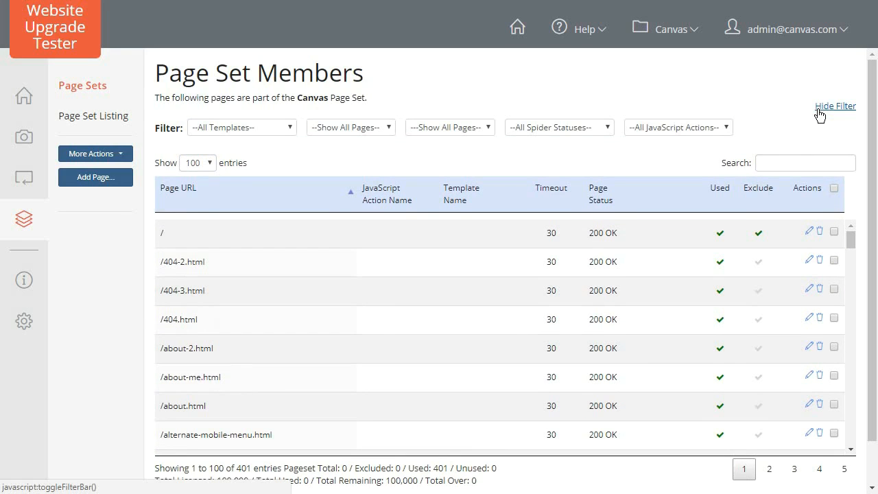
pyautogui.click(768, 162)
pyautogui.write('/abo')
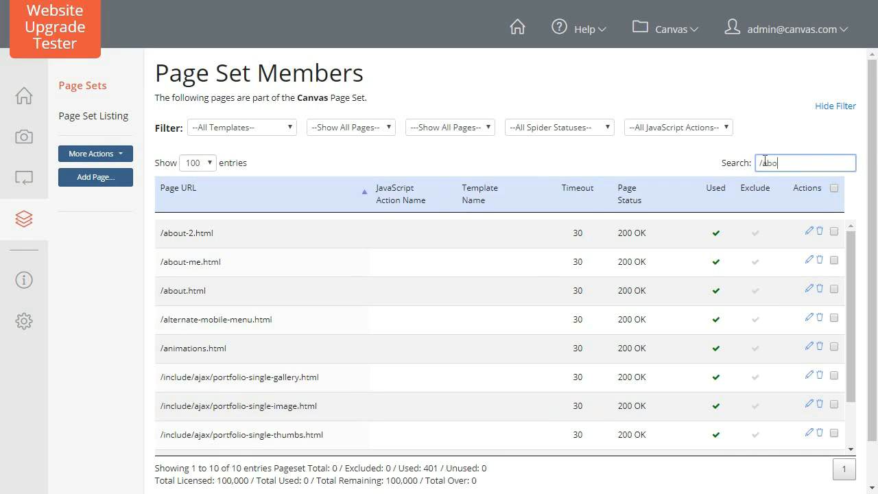
pyautogui.write('ut')
pyautogui.click(758, 136)
# Toggle the exclude state of /about-2.html on and back off, and open and dismiss its page edit dialog
pyautogui.moveTo(726, 238)
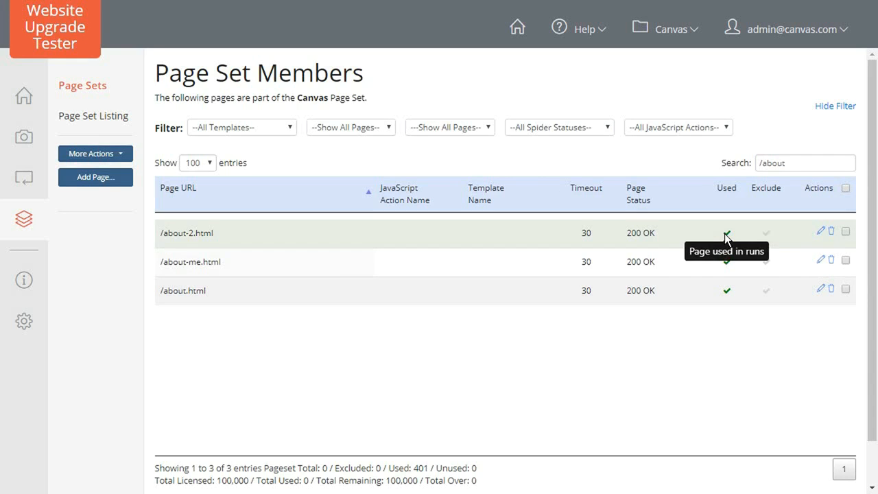
pyautogui.click(767, 236)
pyautogui.click(768, 236)
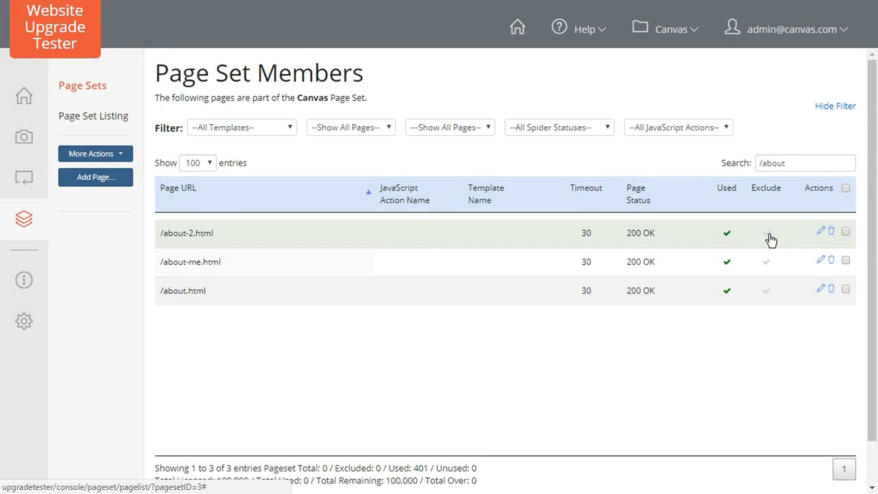
pyautogui.click(820, 232)
pyautogui.click(595, 247)
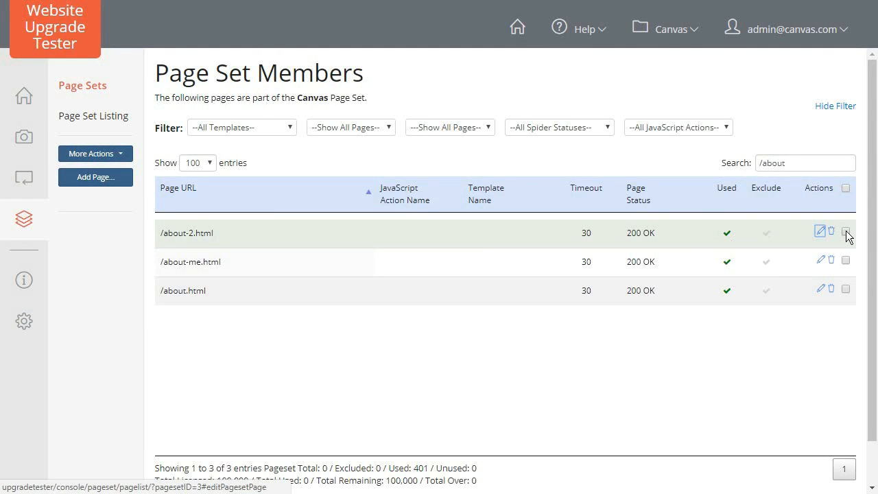
# Select /about-2.html, /about-me.html and /about.html together and show the bulk actions available for them
pyautogui.click(846, 232)
pyautogui.click(847, 260)
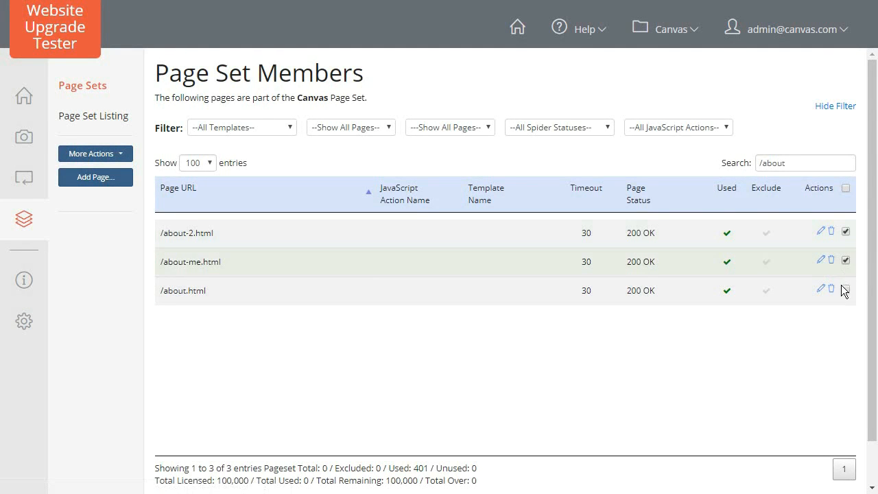
pyautogui.click(846, 289)
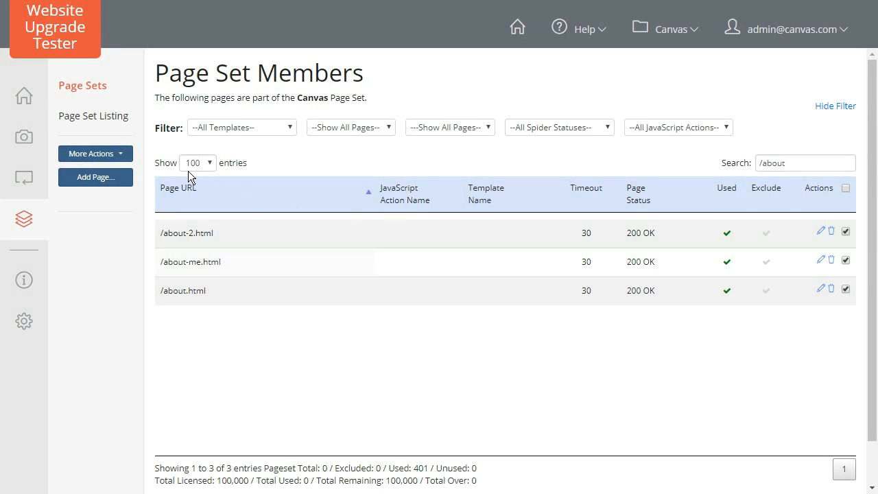
pyautogui.click(106, 155)
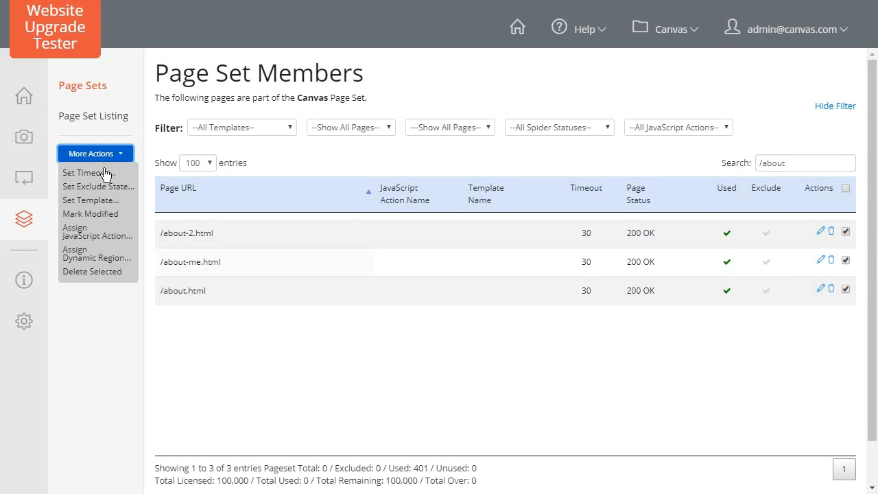